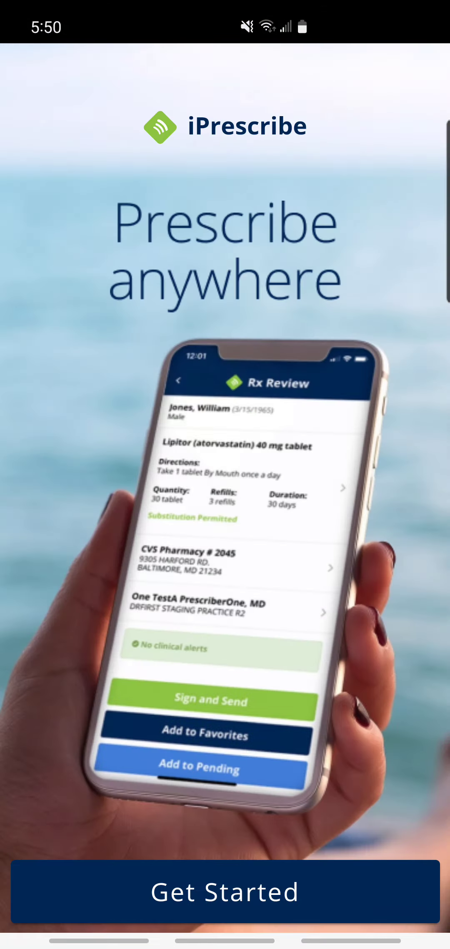
Move past the iPrescribe welcome screen with Get Started to reach the login form
{"action": "left_click", "coordinate": [240, 897]}
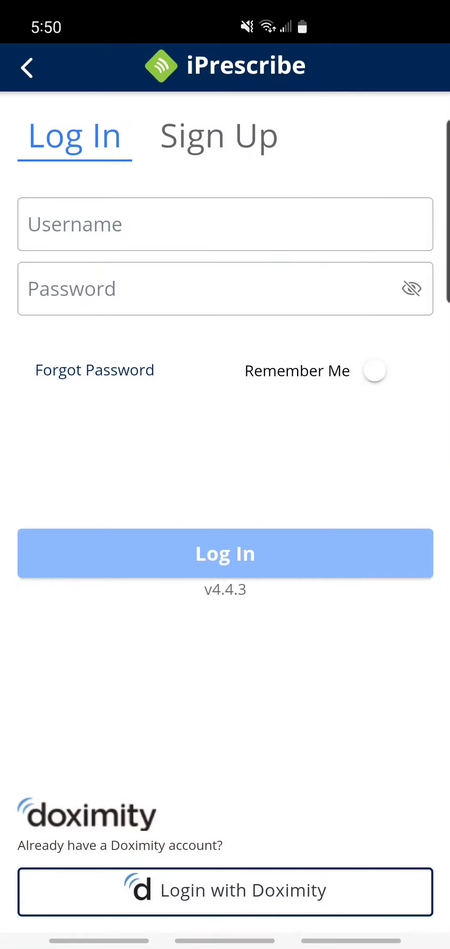
Enter the username and password, then tick the I'm not a robot checkbox
{"action": "left_click", "coordinate": [195, 222]}
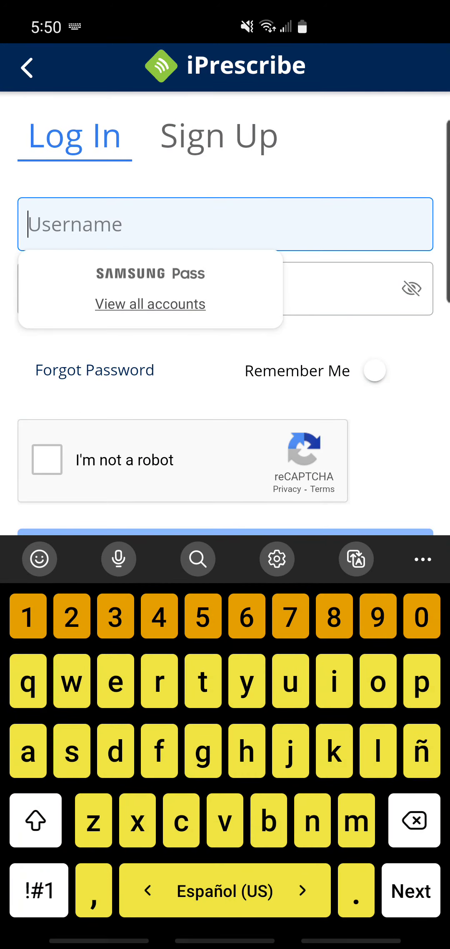
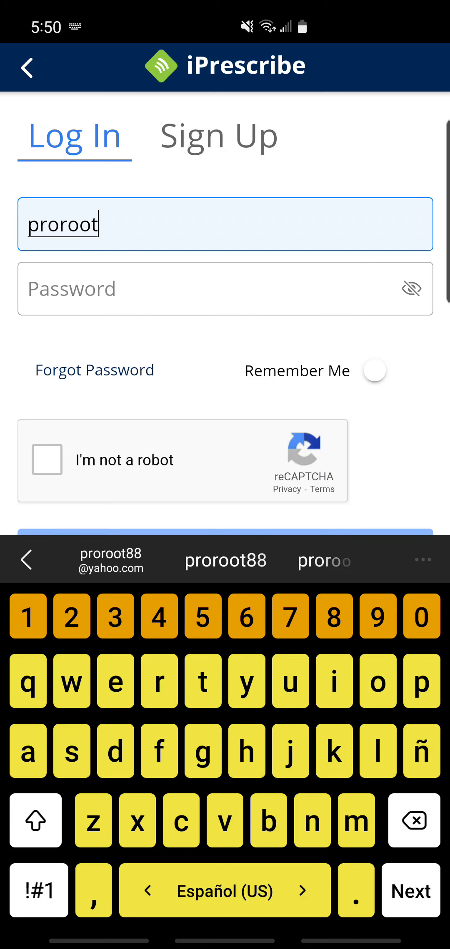
{"action": "key", "text": "Tab"}
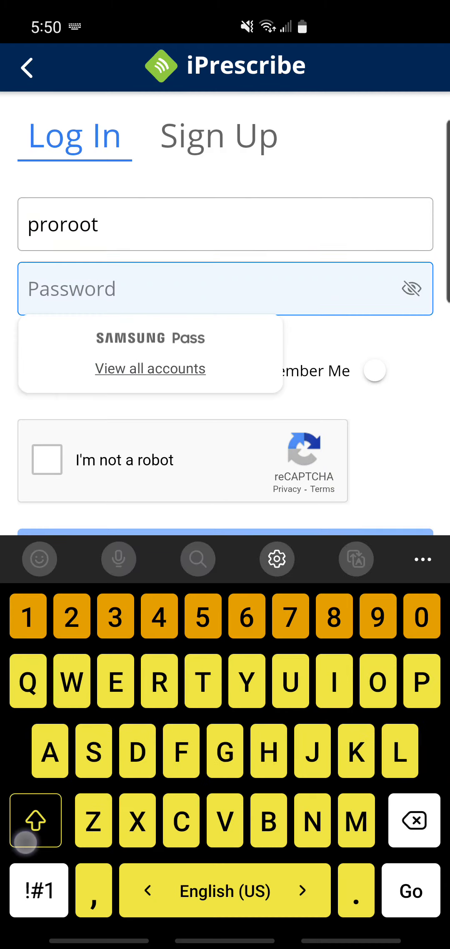
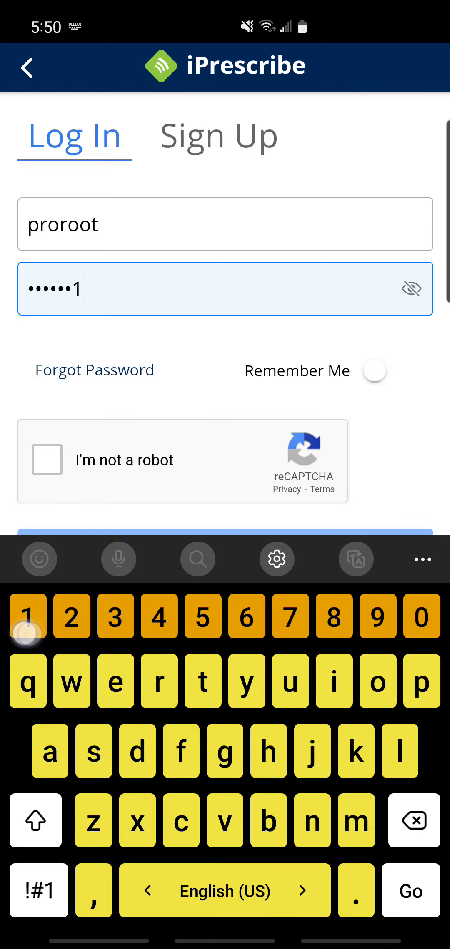
{"action": "left_click", "coordinate": [47, 460]}
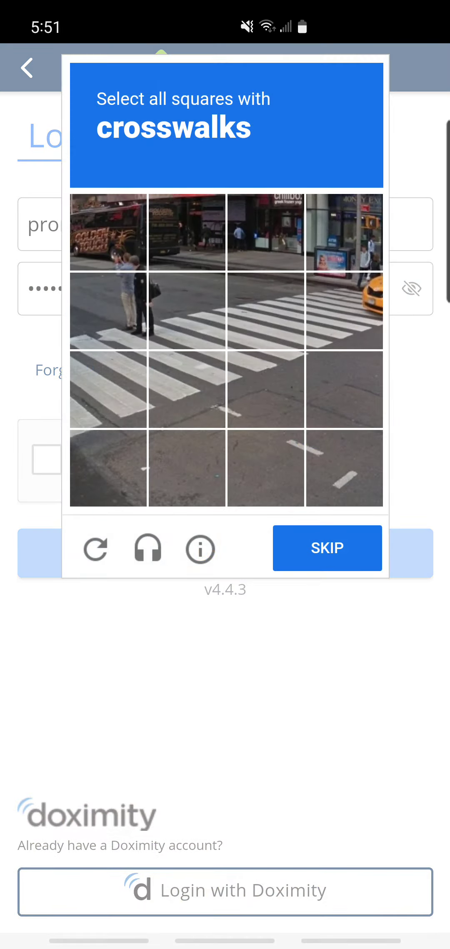
Select all eight crosswalk tiles and submit the image challenge with Verify
{"action": "left_click", "coordinate": [102, 325]}
{"action": "left_click", "coordinate": [114, 386]}
{"action": "left_click", "coordinate": [104, 470]}
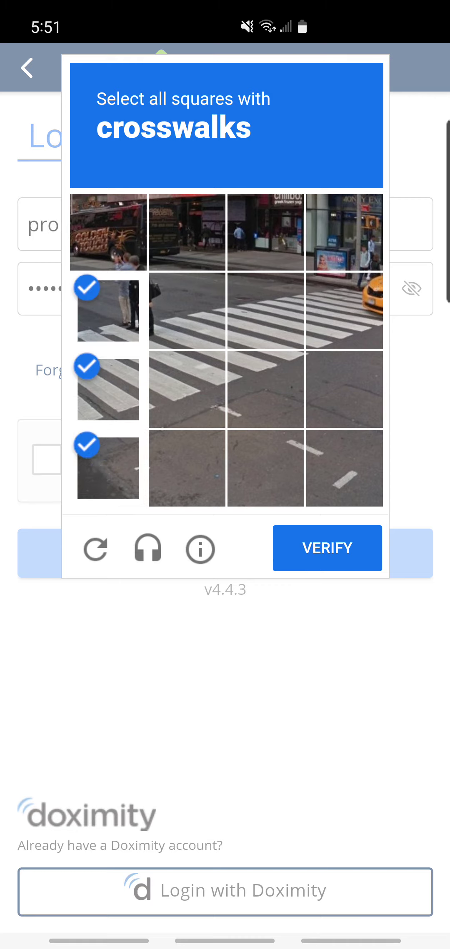
{"action": "left_click", "coordinate": [186, 313]}
{"action": "left_click", "coordinate": [190, 404]}
{"action": "left_click", "coordinate": [268, 316]}
{"action": "left_click", "coordinate": [266, 408]}
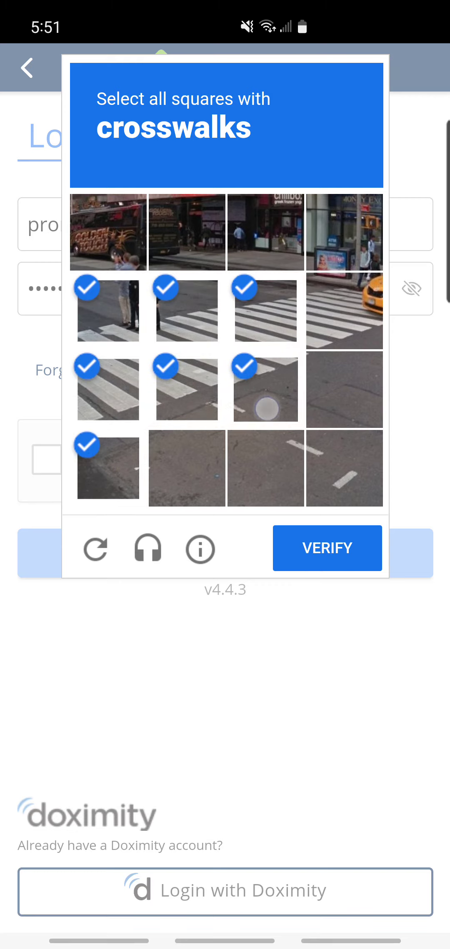
{"action": "left_click", "coordinate": [344, 311]}
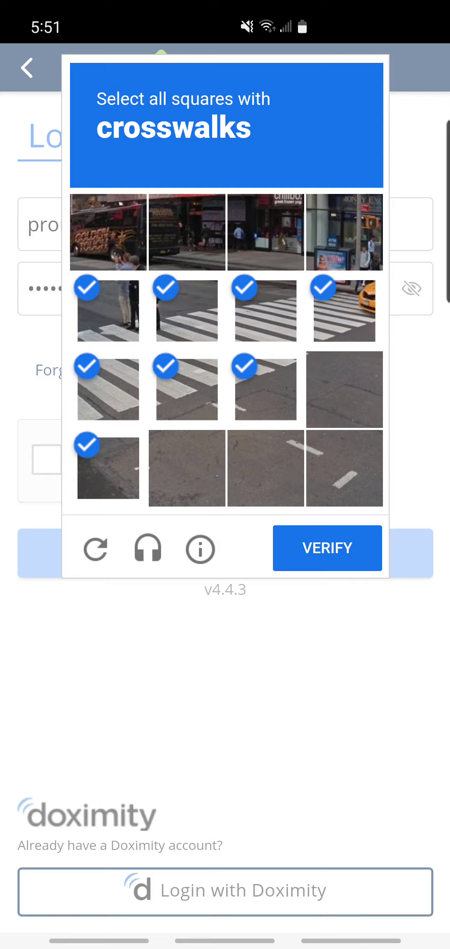
{"action": "left_click", "coordinate": [330, 547]}
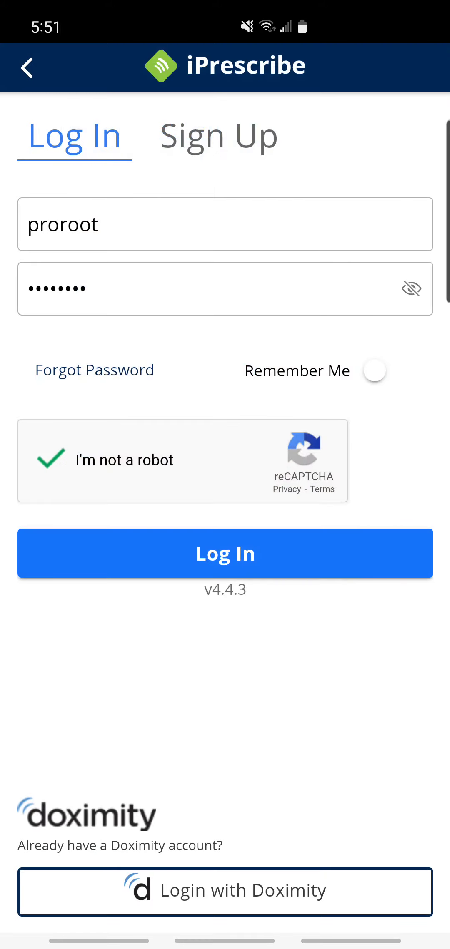
Log in with the entered credentials and continue to the ID.me account page
{"action": "left_click", "coordinate": [224, 554]}
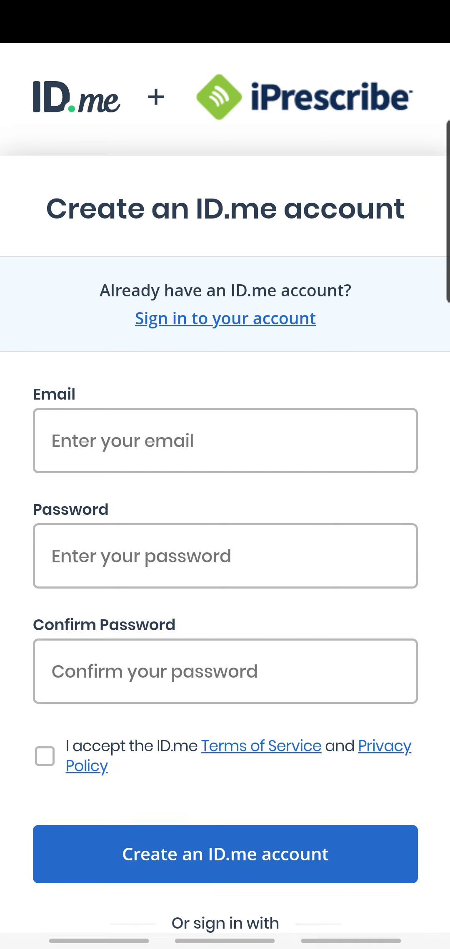
Sign in to the existing ID.me account with the suggested email and a password
{"action": "left_click", "coordinate": [225, 318]}
{"action": "left_click", "coordinate": [149, 443]}
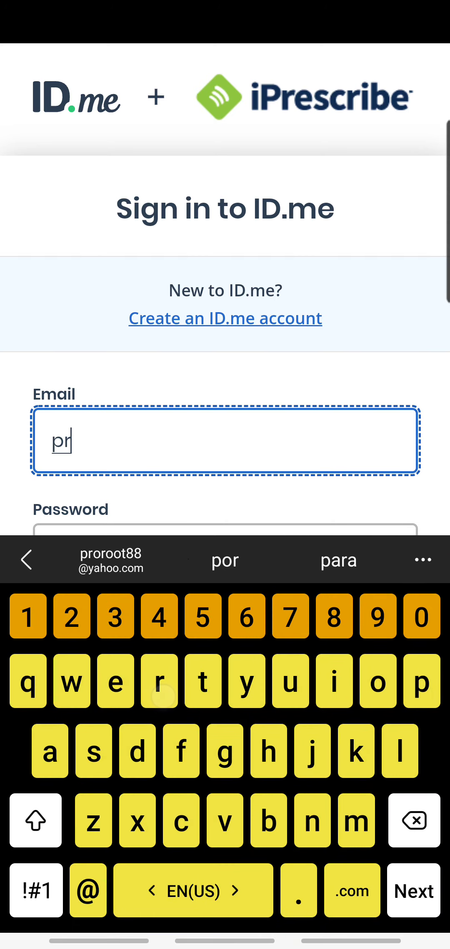
{"action": "left_click", "coordinate": [112, 561]}
{"action": "left_click_drag", "start_coordinate": [370, 351], "coordinate": [388, 212]}
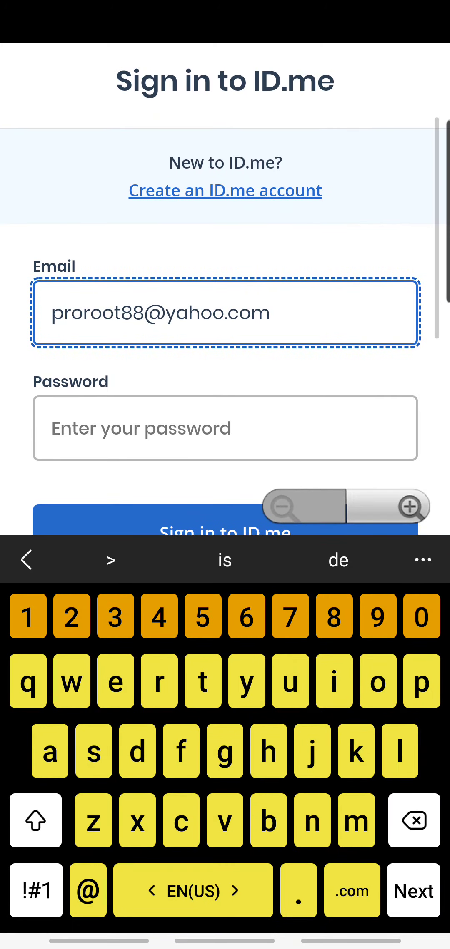
{"action": "left_click", "coordinate": [97, 436]}
{"action": "left_click", "coordinate": [30, 825]}
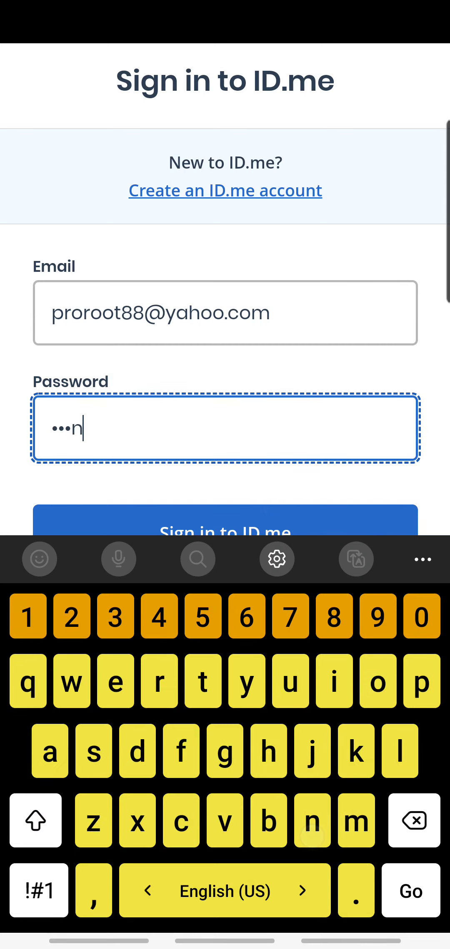
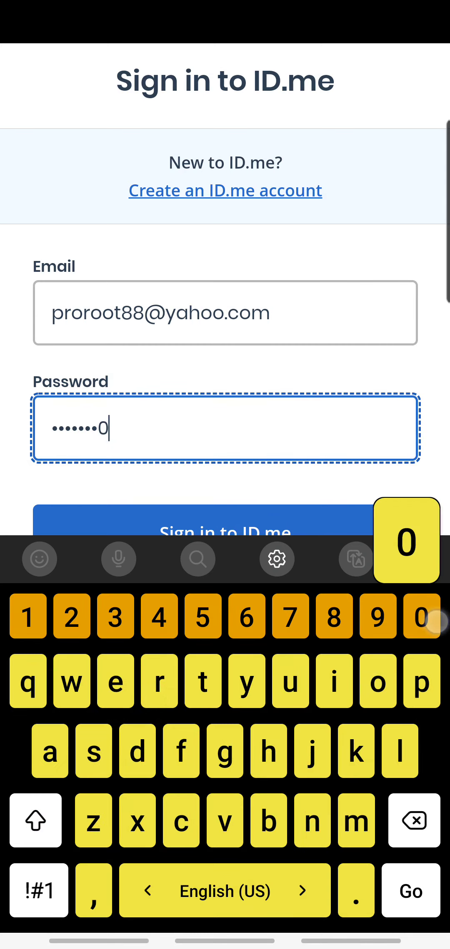
{"action": "key", "text": "Return"}
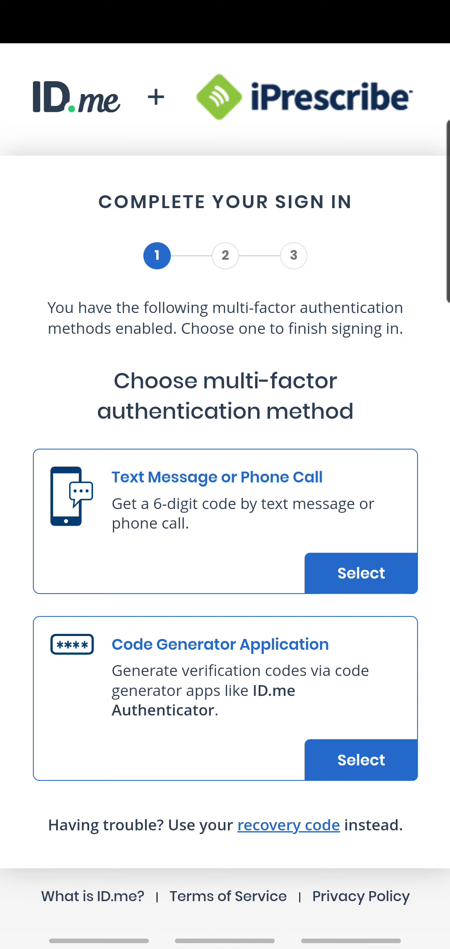
Choose Code Generator verification on a new phone, then go to the phone's app list
{"action": "left_click", "coordinate": [361, 759]}
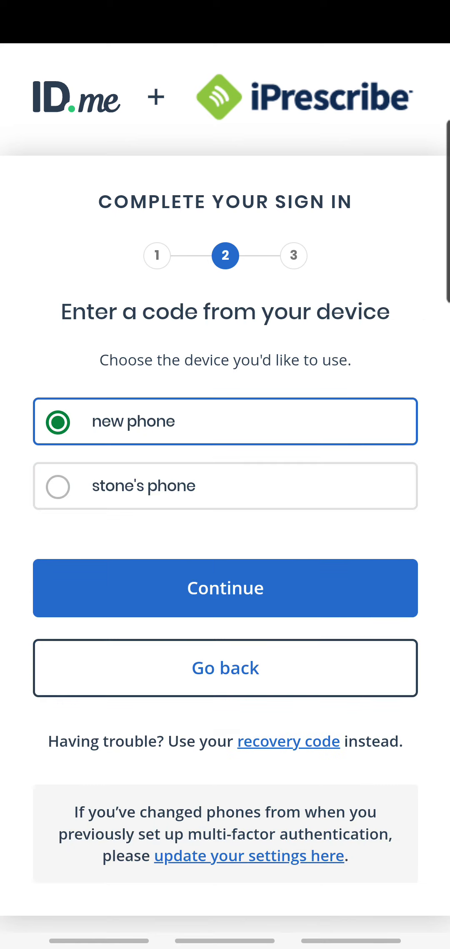
{"action": "left_click", "coordinate": [236, 593]}
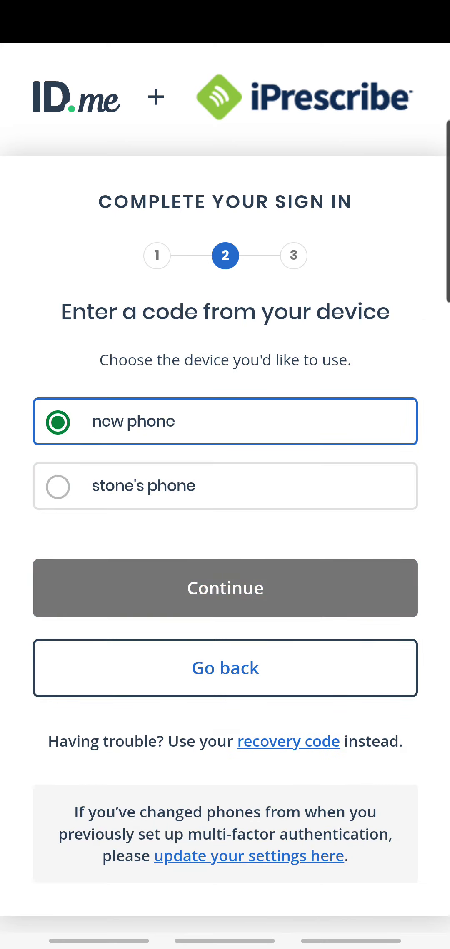
{"action": "left_click_drag", "start_coordinate": [224, 940], "coordinate": [226, 297]}
{"action": "left_click_drag", "start_coordinate": [74, 519], "coordinate": [371, 518]}
{"action": "left_click_drag", "start_coordinate": [112, 520], "coordinate": [371, 519]}
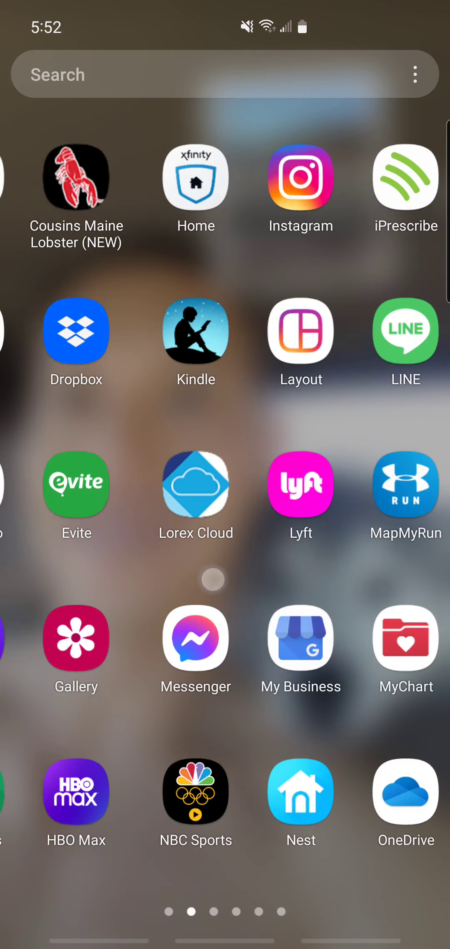
{"action": "left_click", "coordinate": [287, 190]}
{"action": "left_click", "coordinate": [231, 494]}
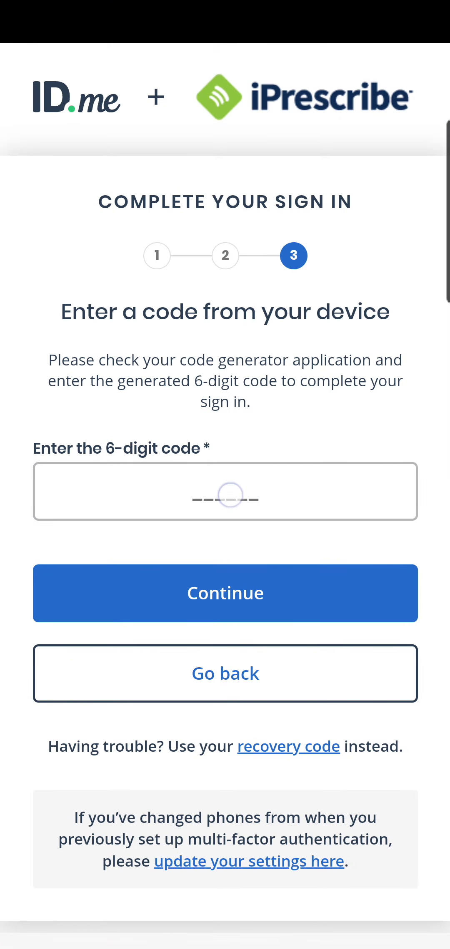
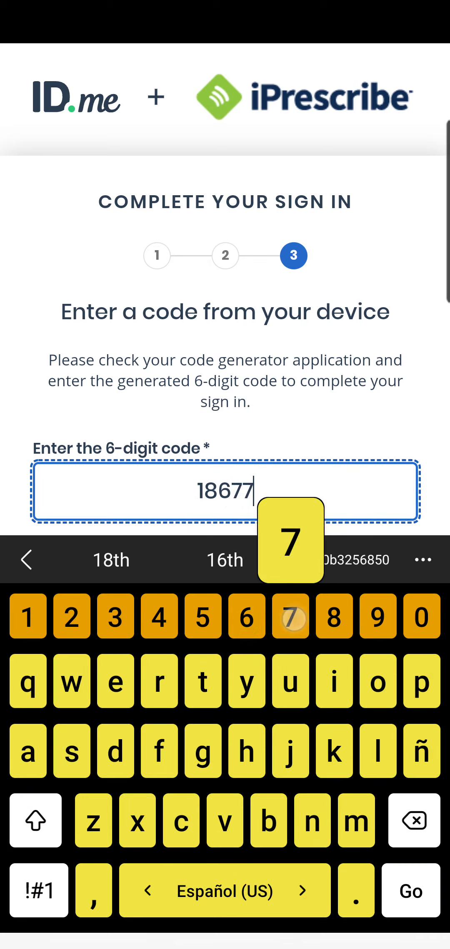
{"action": "scroll", "coordinate": [420, 337], "scroll_direction": "down", "scroll_amount": 3}
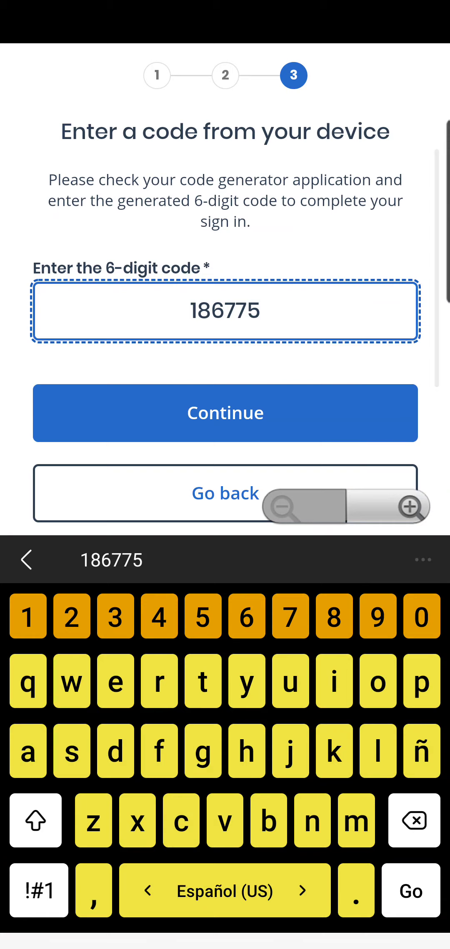
{"action": "key", "text": "Return"}
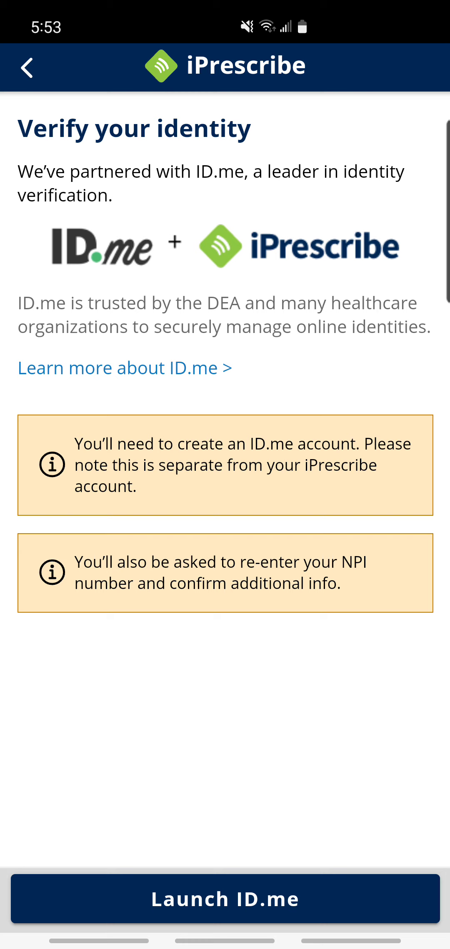
Wait for the code to process, then use the top-right control on the Verify your identity screen
{"action": "left_click", "coordinate": [398, 113]}
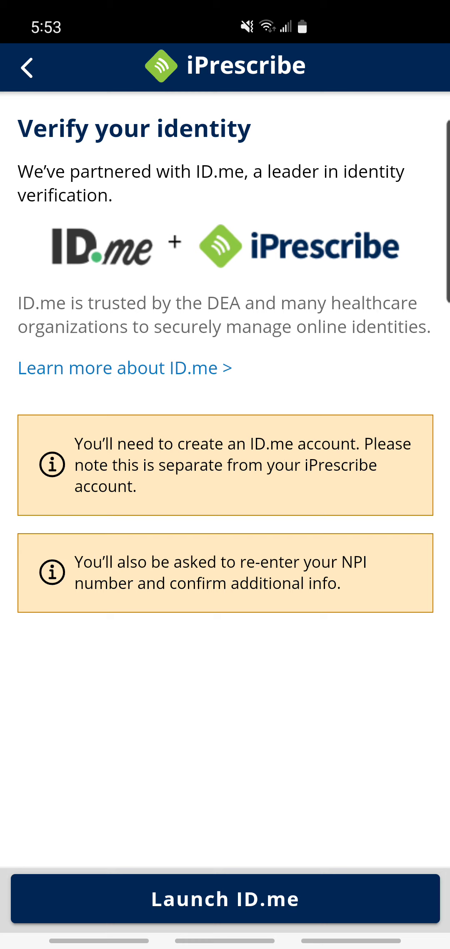